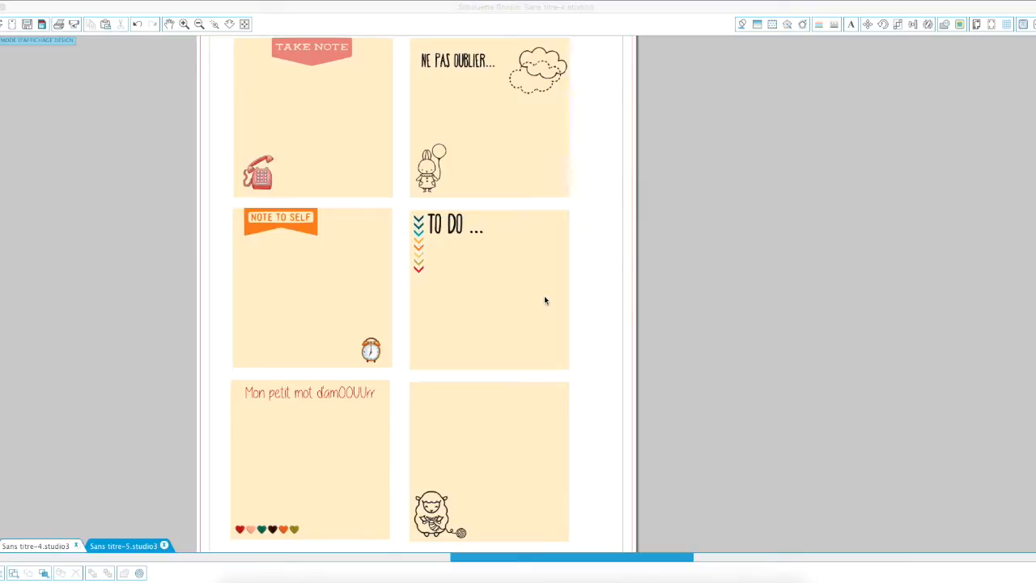
Step: Switch to the Sans titre-5 document and draw a square about 7.6 cm wide near the page's upper left corner
{"action": "scroll", "coordinate": [537, 442], "scroll_direction": "right", "scroll_amount": 2}
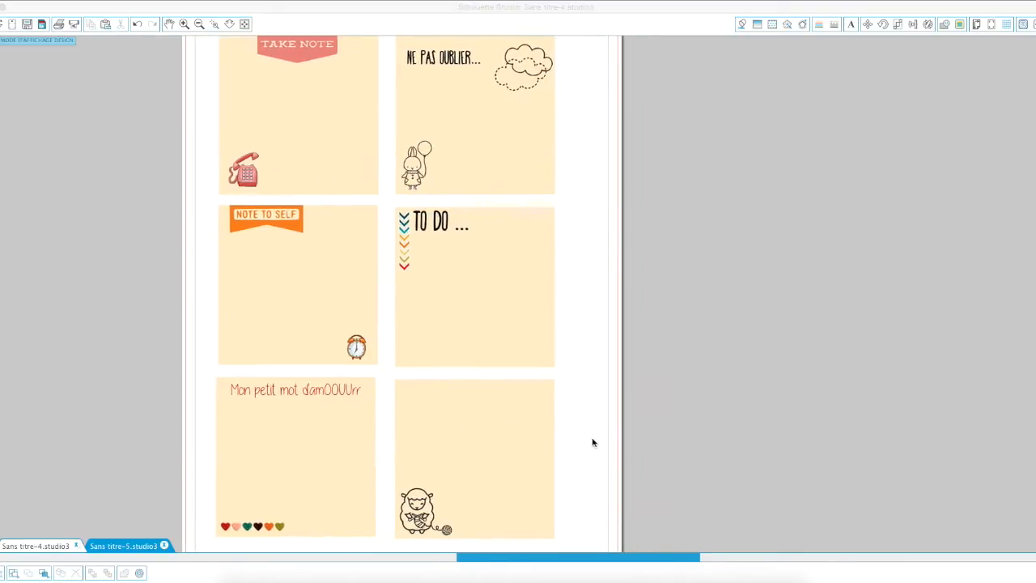
{"action": "scroll", "coordinate": [593, 443], "scroll_direction": "up", "scroll_amount": 1}
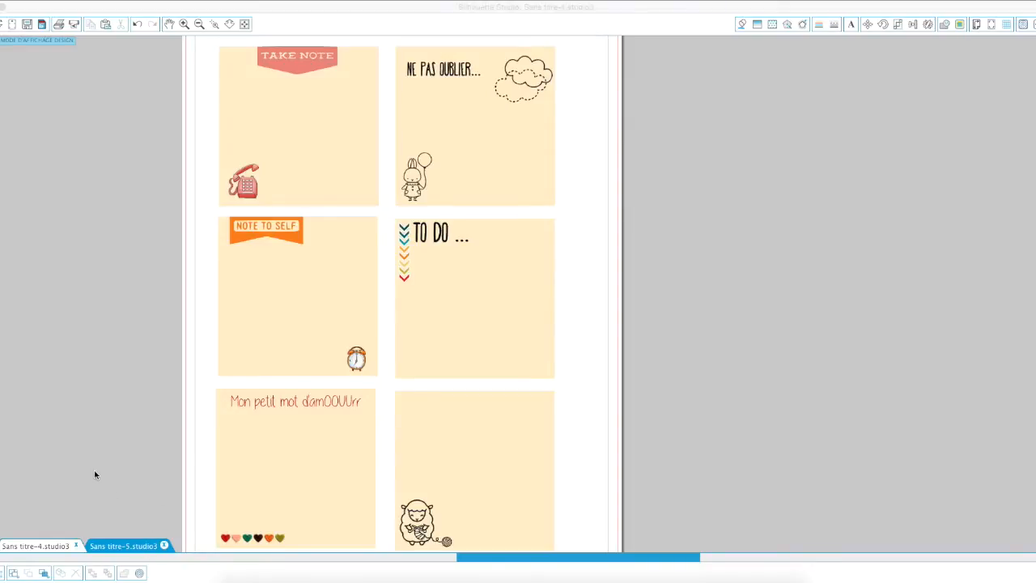
{"action": "left_click", "coordinate": [134, 547]}
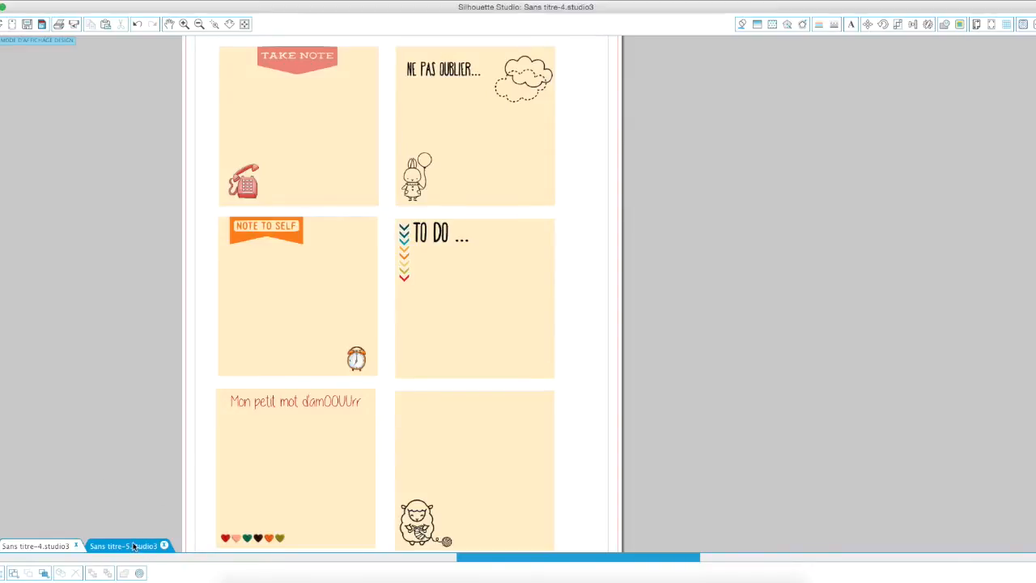
{"action": "left_click", "coordinate": [135, 547]}
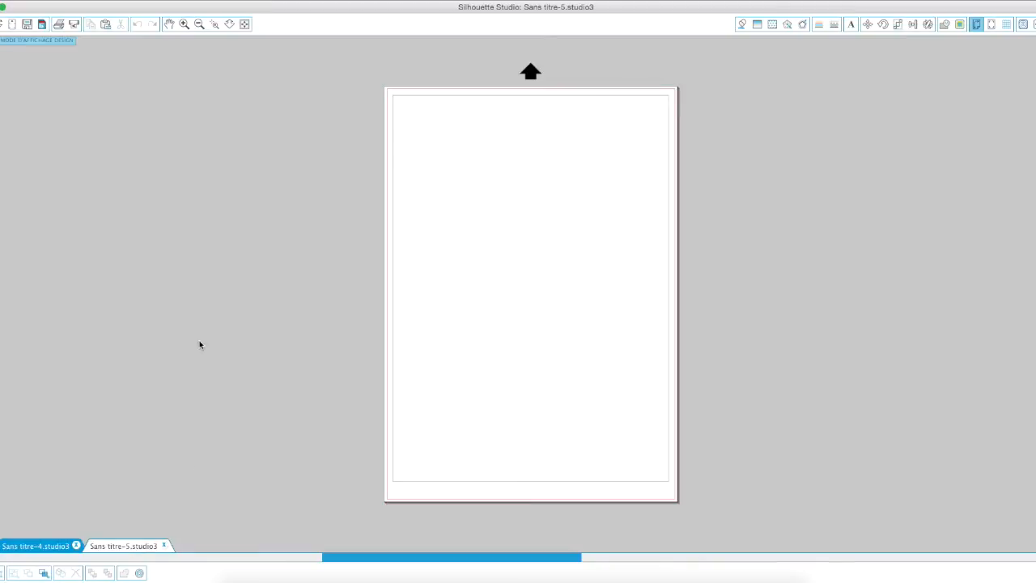
{"action": "left_click", "coordinate": [184, 23]}
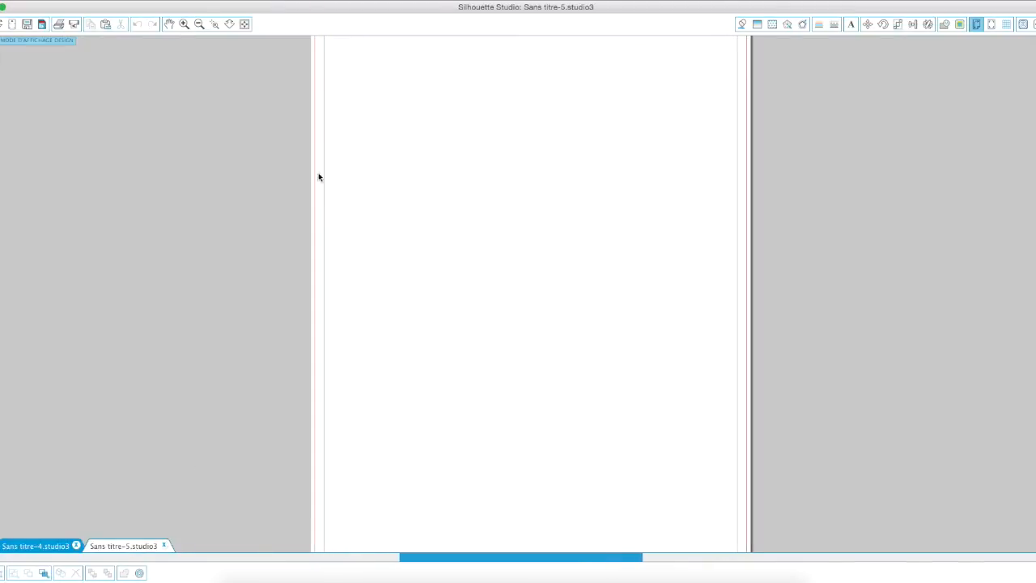
{"action": "scroll", "coordinate": [326, 180], "scroll_direction": "up", "scroll_amount": 5}
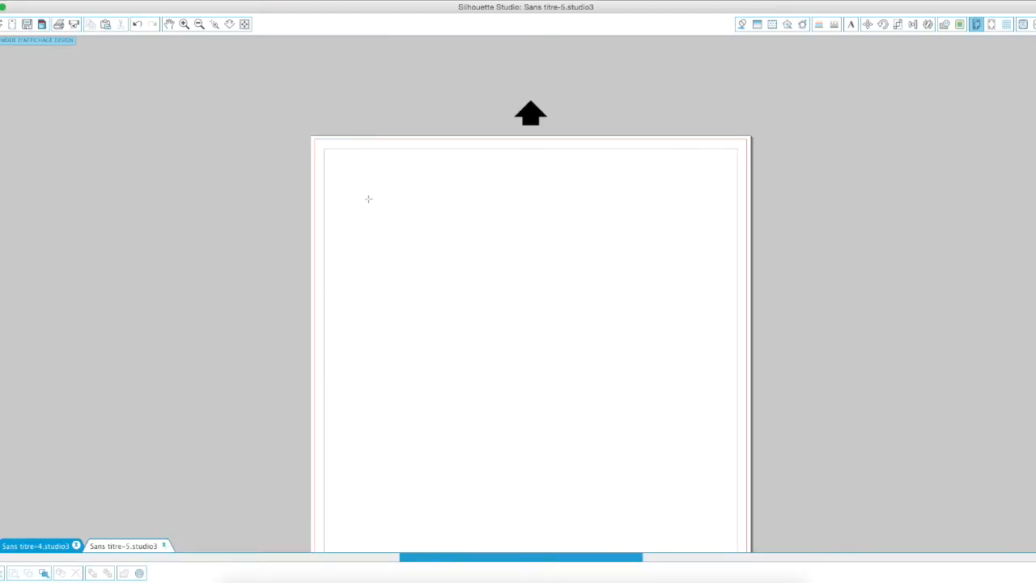
{"action": "left_click", "coordinate": [0, 90]}
{"action": "mouse_move", "coordinate": [354, 179]}
{"action": "left_mouse_down"}
{"action": "mouse_move", "coordinate": [482, 361]}
{"action": "mouse_move", "coordinate": [543, 369]}
{"action": "mouse_move", "coordinate": [540, 340]}
{"action": "mouse_move", "coordinate": [514, 339]}
{"action": "left_mouse_up"}
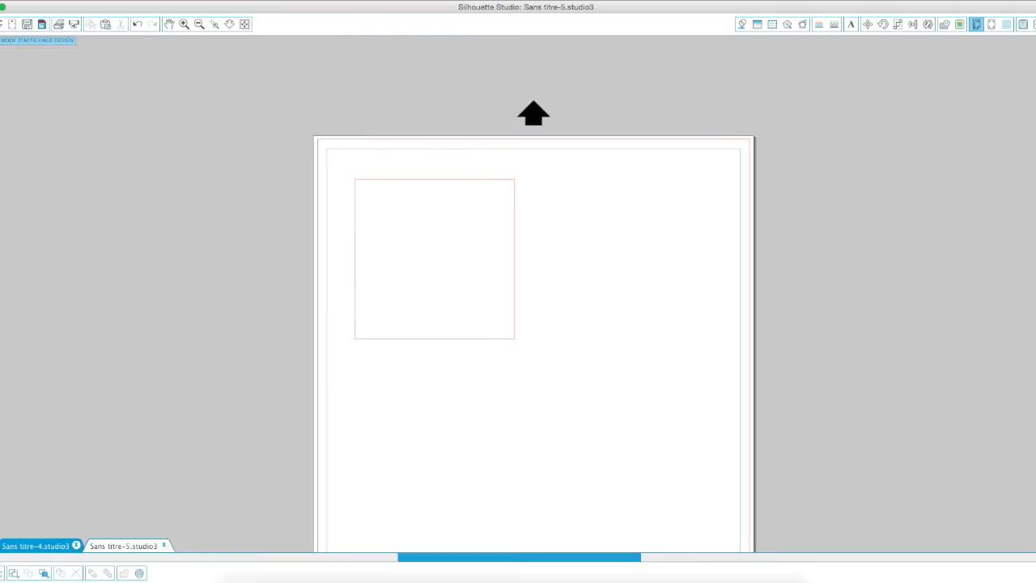
Step: Fill the square with pale cream and make its outline transparent
{"action": "left_click", "coordinate": [410, 184]}
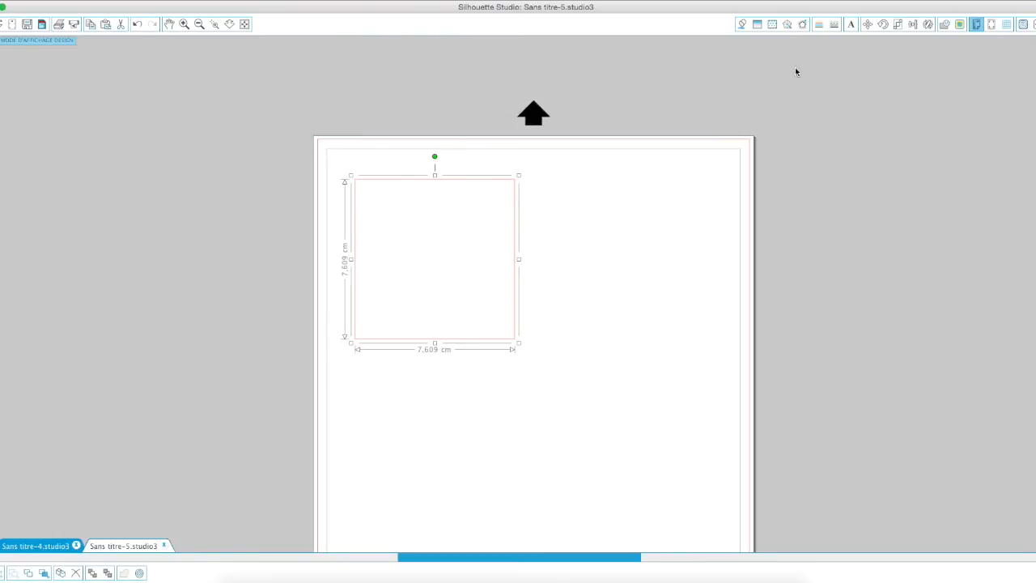
{"action": "left_click", "coordinate": [742, 25]}
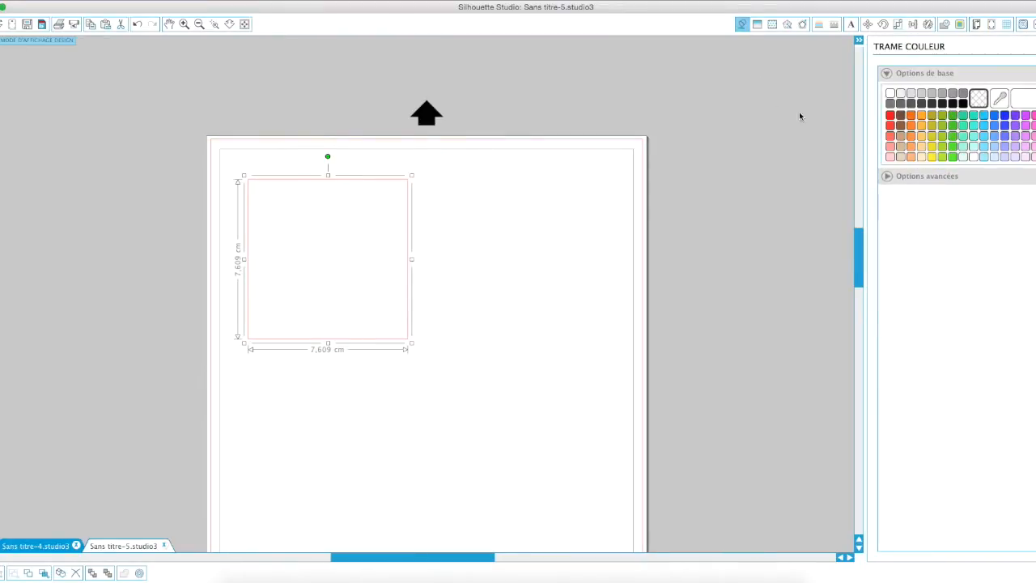
{"action": "left_click", "coordinate": [922, 147]}
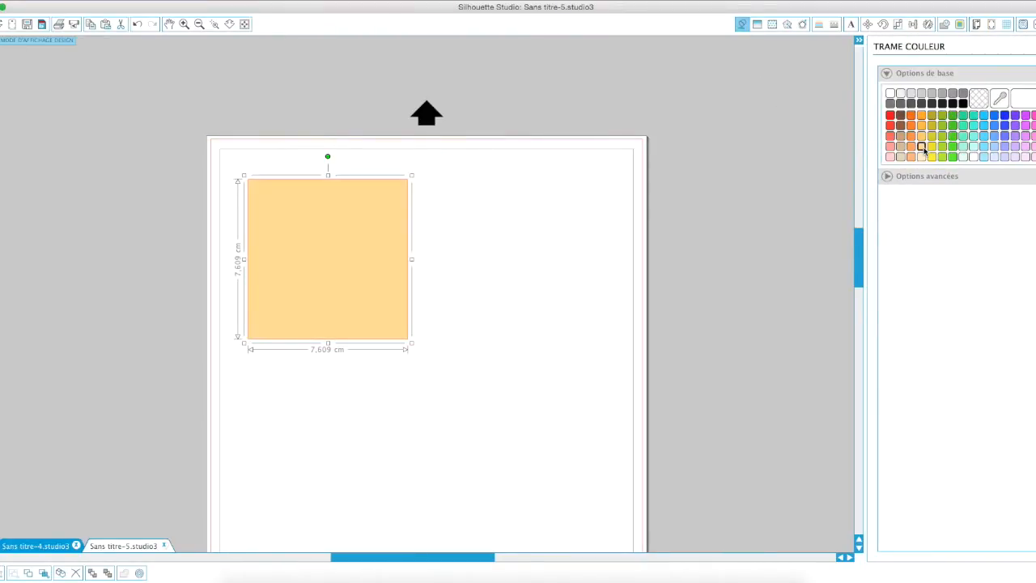
{"action": "left_click", "coordinate": [922, 136]}
{"action": "left_click", "coordinate": [922, 157]}
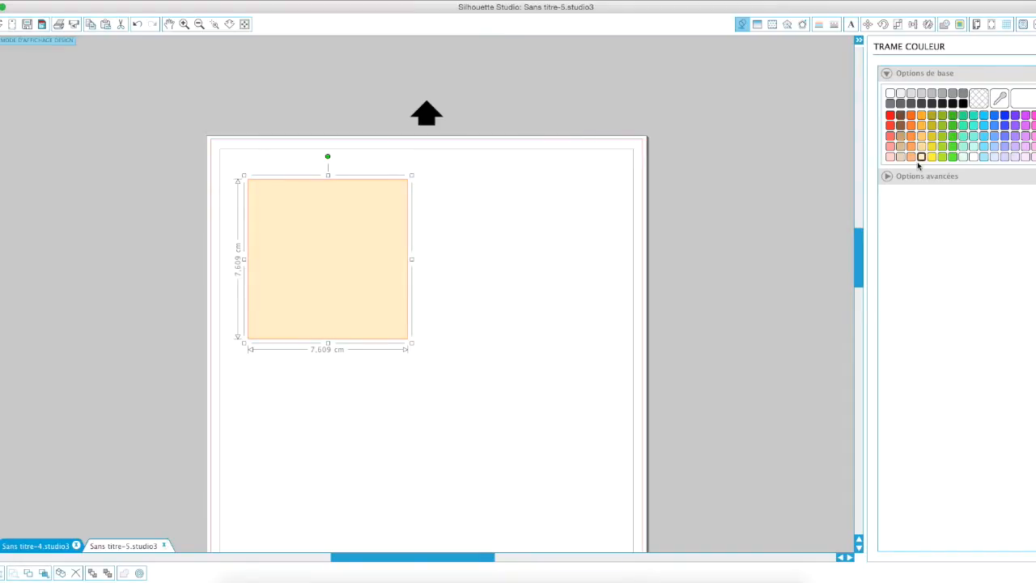
{"action": "left_click", "coordinate": [818, 24]}
{"action": "left_click", "coordinate": [978, 98]}
{"action": "left_click", "coordinate": [546, 233]}
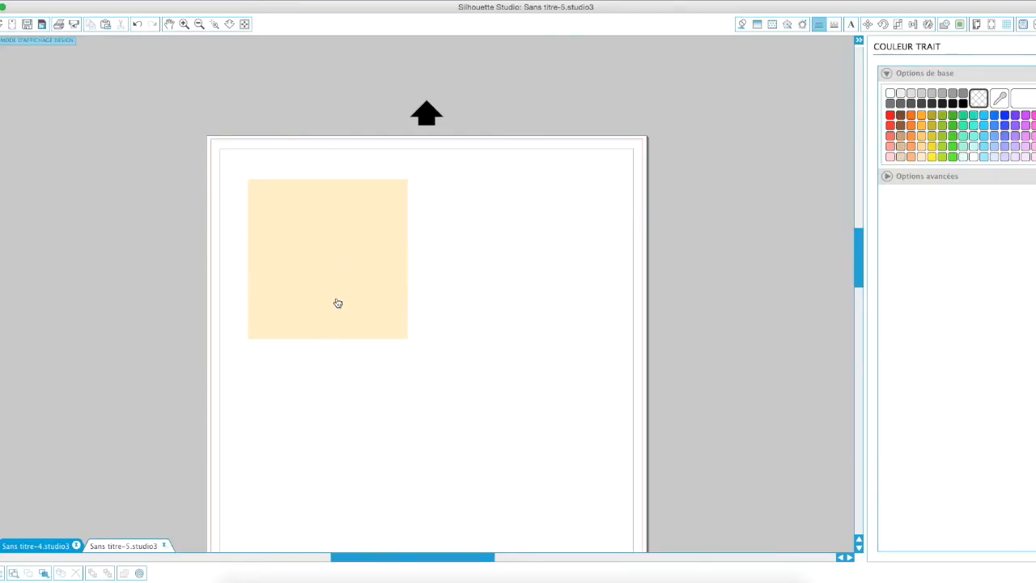
Step: Return to the Sans titre-4 document and examine the finished sticky-note layout
{"action": "left_click", "coordinate": [1, 308]}
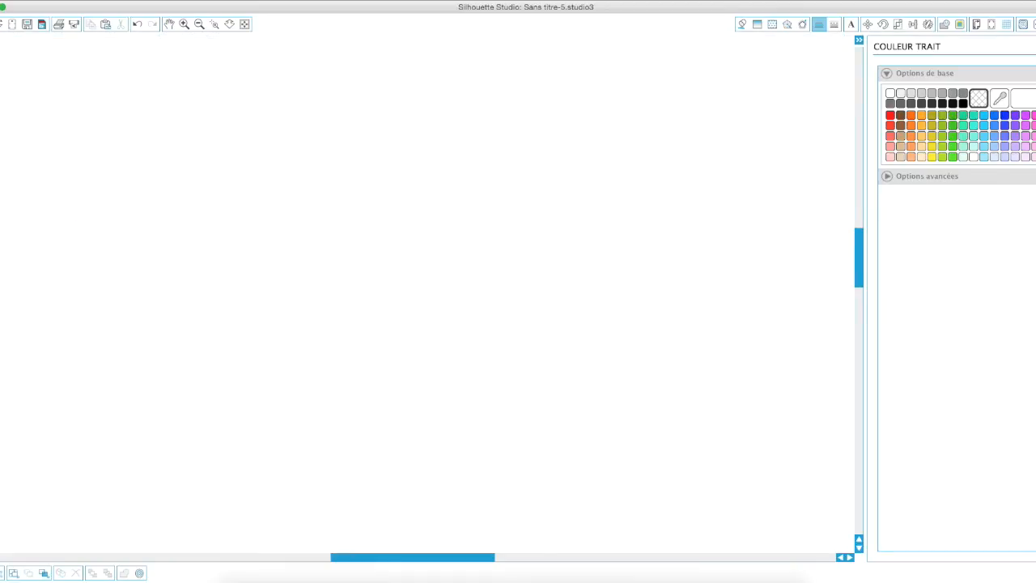
{"action": "left_click", "coordinate": [2, 307]}
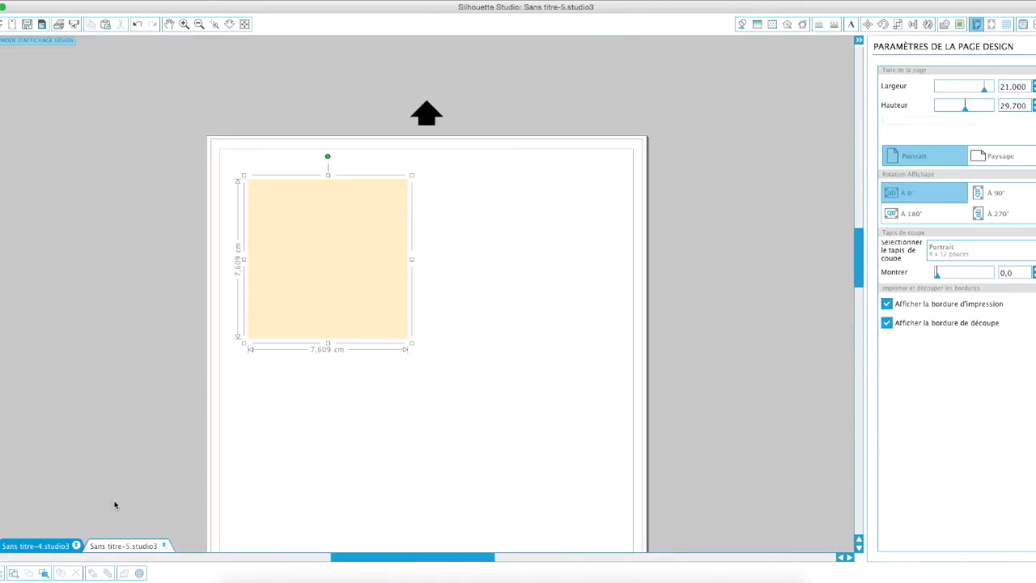
{"action": "left_click", "coordinate": [36, 547]}
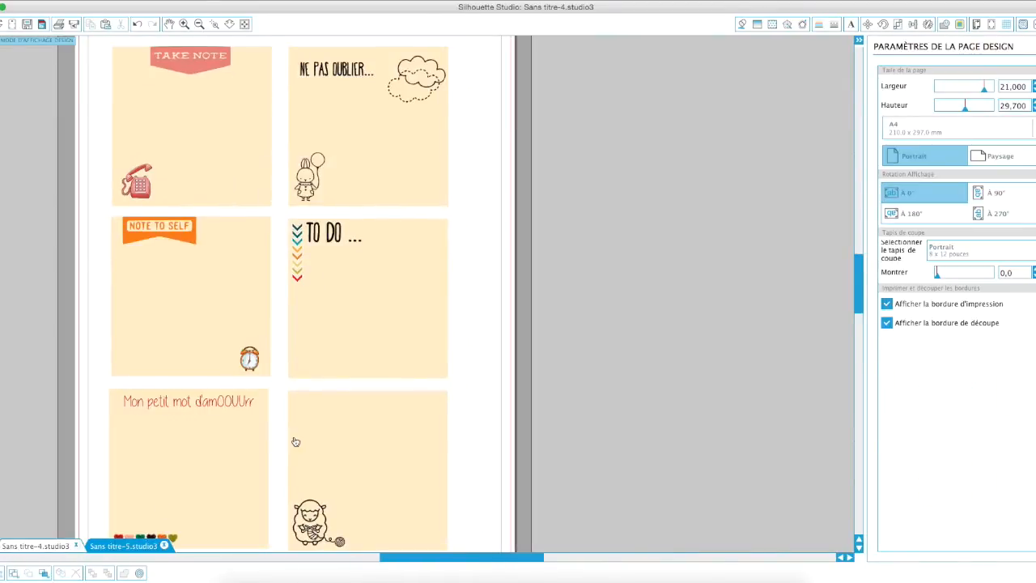
{"action": "scroll", "coordinate": [295, 444], "scroll_direction": "down", "scroll_amount": 3}
{"action": "scroll", "coordinate": [296, 441], "scroll_direction": "up", "scroll_amount": 6}
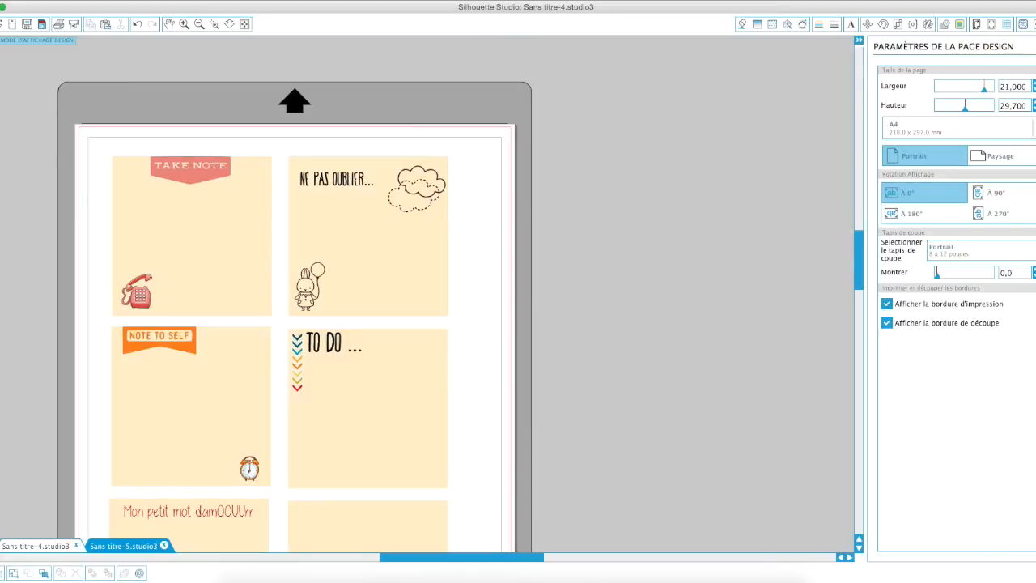
Step: Insert the telephone design from the library's "me myself and i" folder into Sans titre-4
{"action": "left_click", "coordinate": [2, 308]}
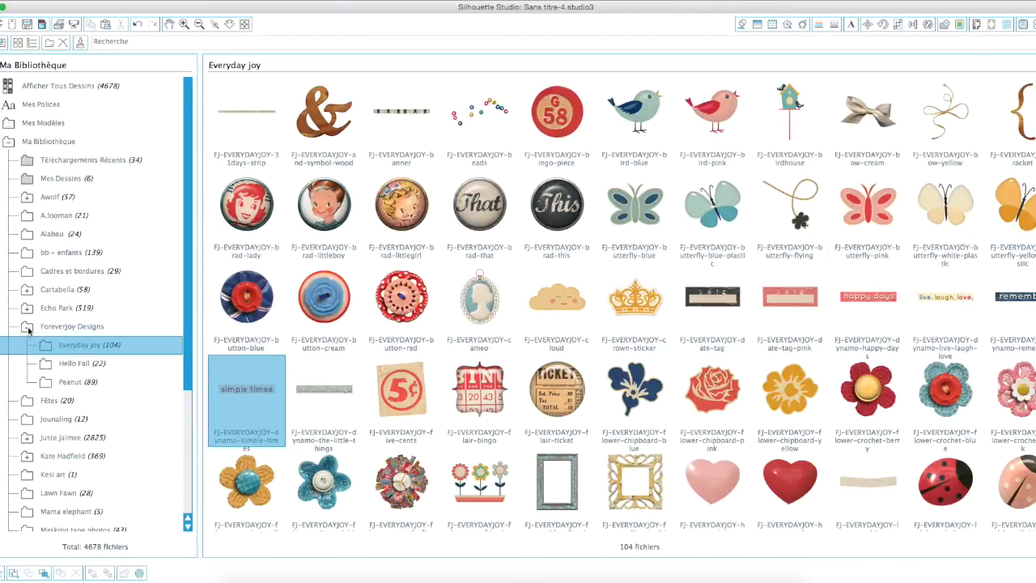
{"action": "left_click", "coordinate": [28, 327]}
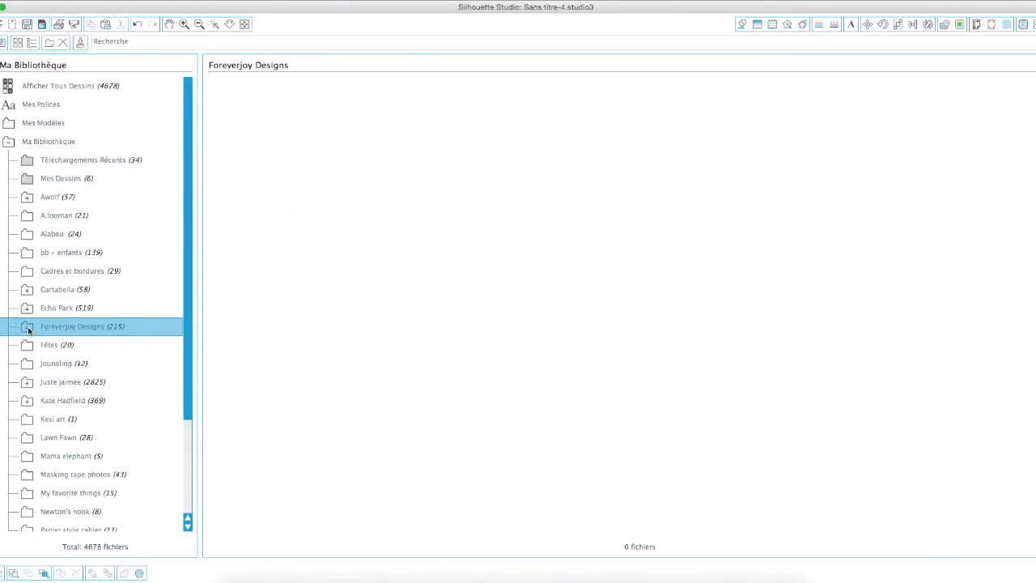
{"action": "left_click", "coordinate": [72, 400]}
{"action": "left_click", "coordinate": [72, 399]}
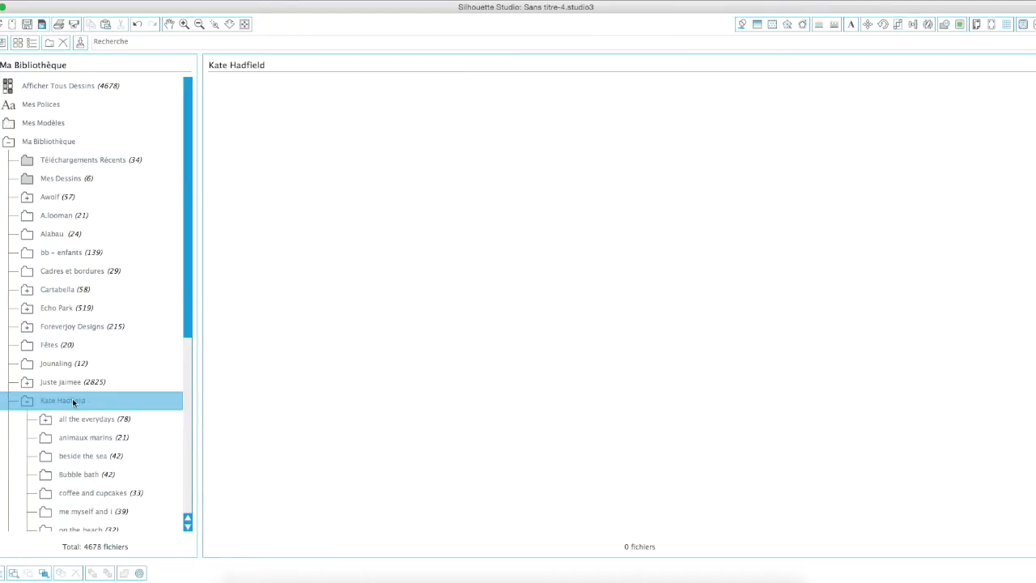
{"action": "left_click", "coordinate": [85, 421]}
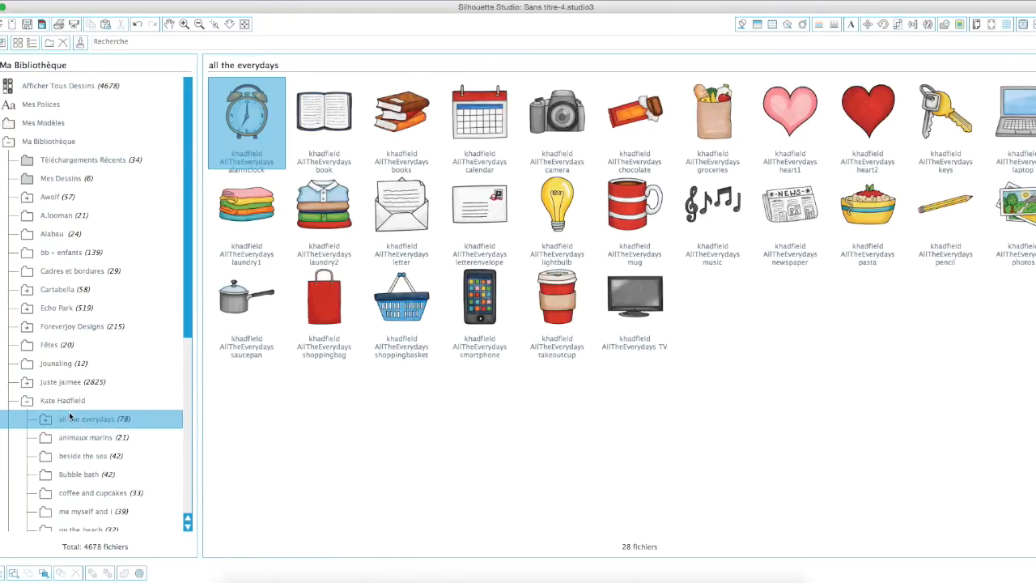
{"action": "scroll", "coordinate": [161, 393], "scroll_direction": "down", "scroll_amount": 2}
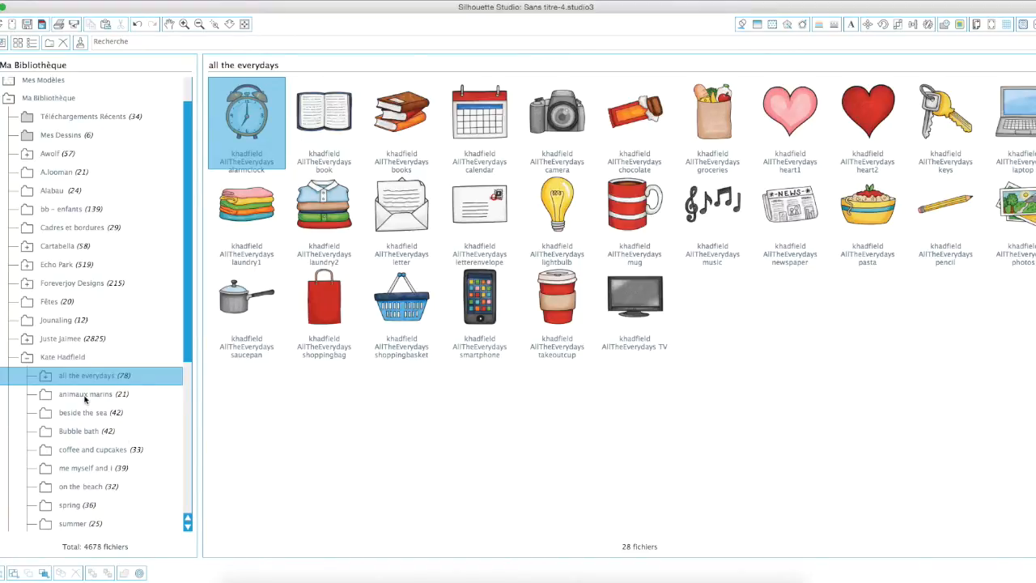
{"action": "left_click", "coordinate": [84, 394]}
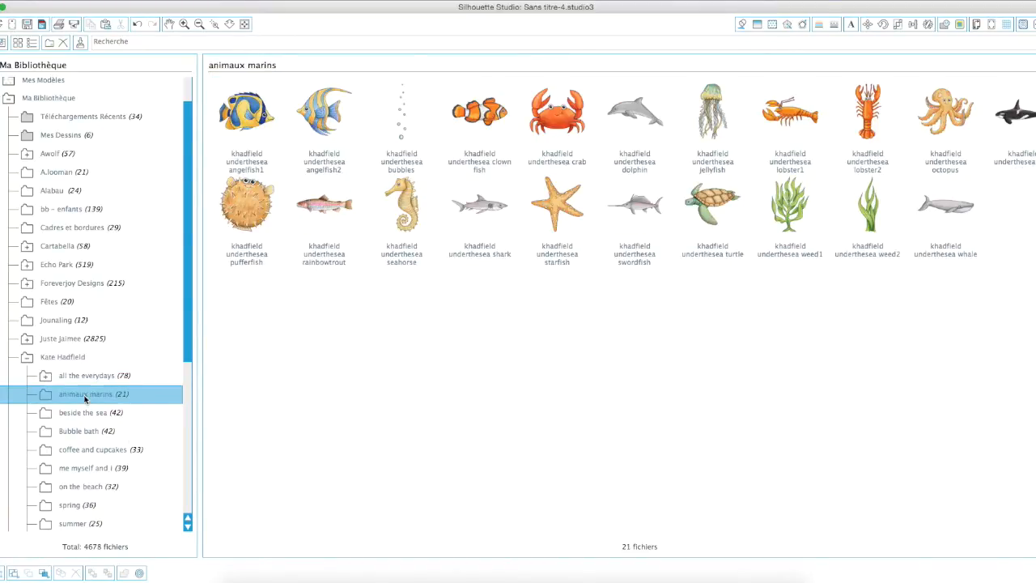
{"action": "left_click", "coordinate": [89, 468]}
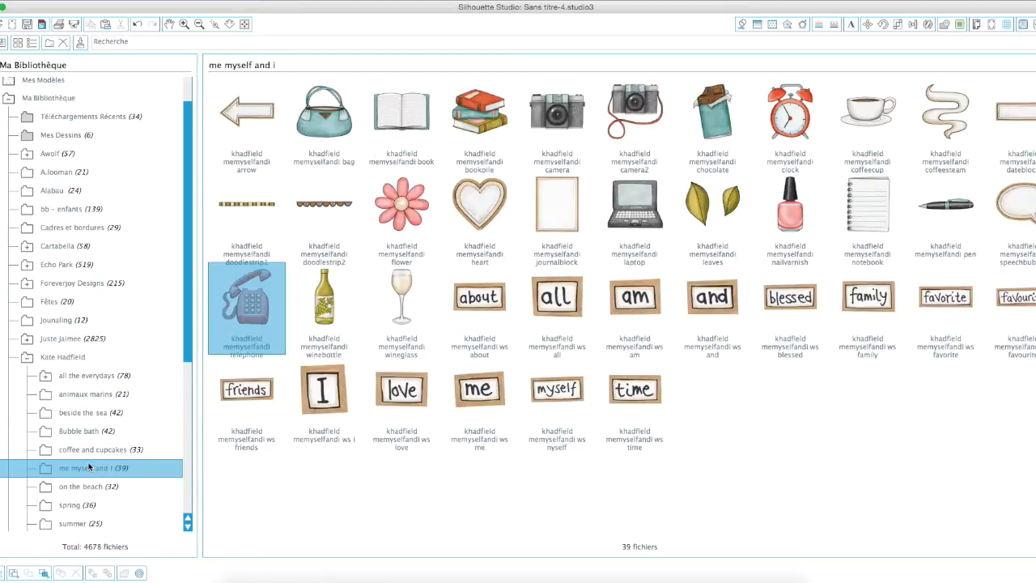
{"action": "double_click", "coordinate": [250, 300]}
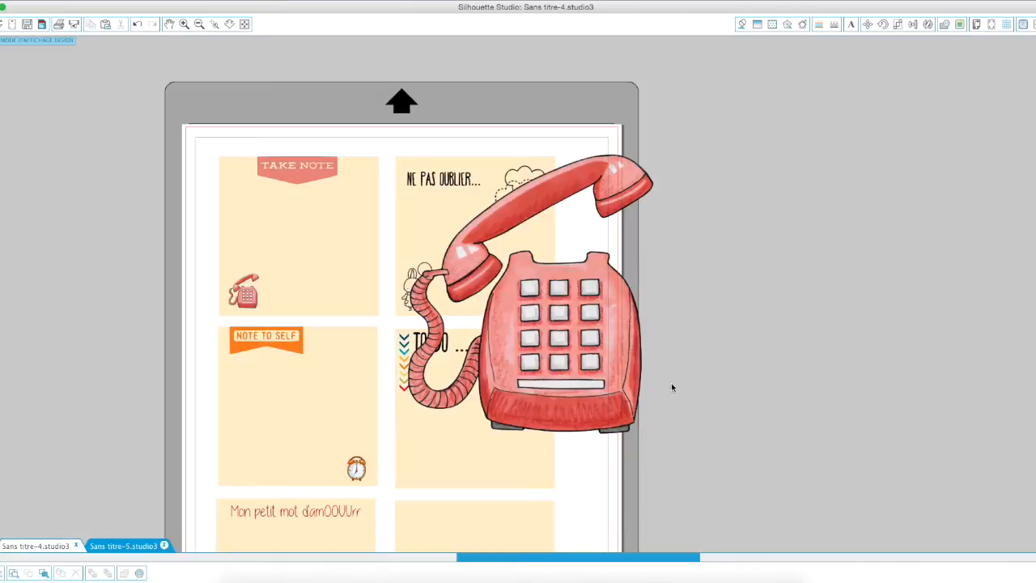
Step: Copy the large red telephone into the Sans titre-5 document and place it over the cream square
{"action": "left_click", "coordinate": [732, 366]}
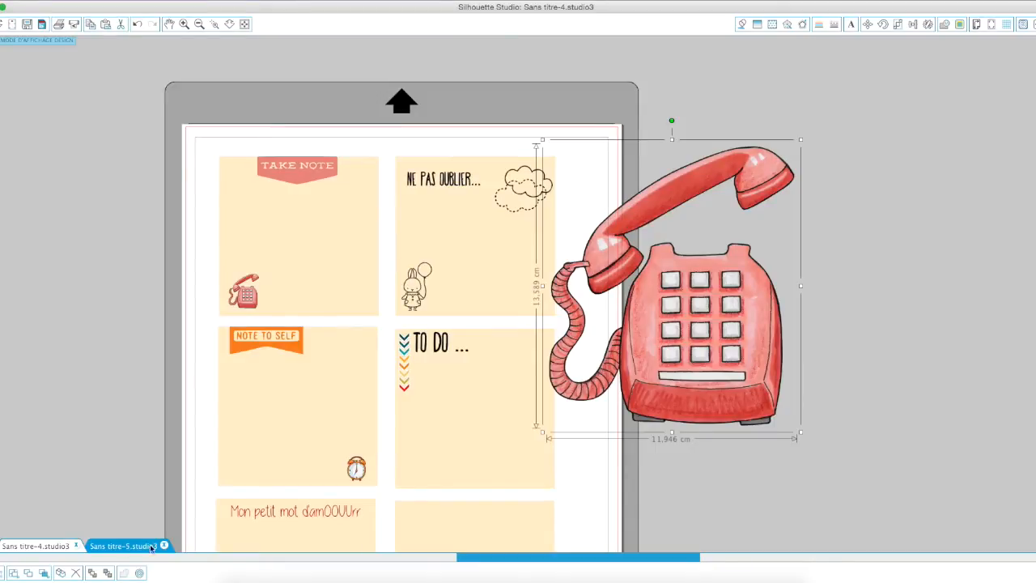
{"action": "left_click", "coordinate": [117, 546]}
{"action": "left_click", "coordinate": [389, 443]}
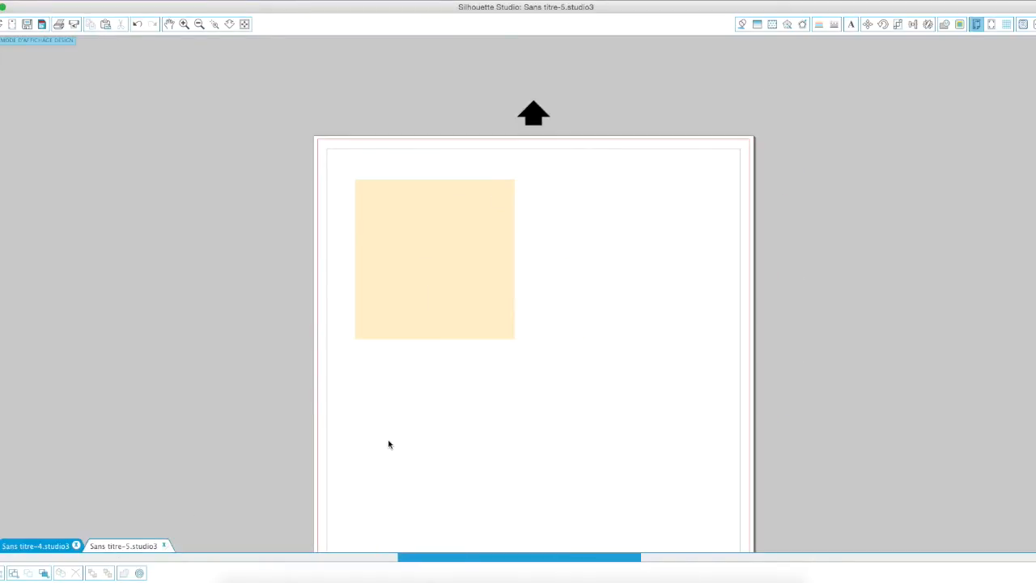
{"action": "key", "text": "super+v"}
{"action": "left_click_drag", "start_coordinate": [794, 348], "coordinate": [480, 373]}
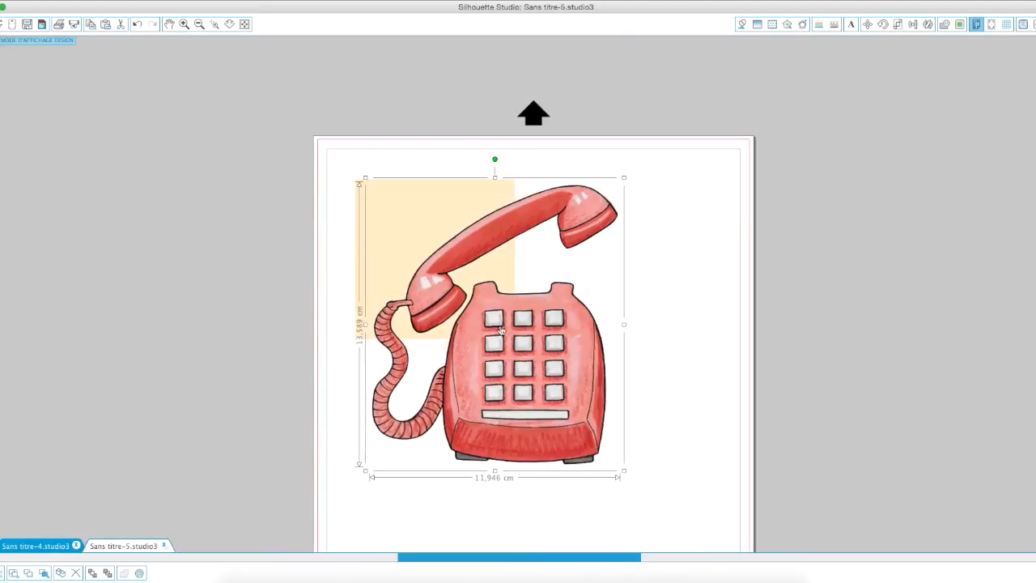
Step: Shrink the telephone to a small icon and position it in the cream square's lower left corner
{"action": "left_click_drag", "start_coordinate": [622, 174], "coordinate": [451, 406]}
{"action": "left_click_drag", "start_coordinate": [409, 441], "coordinate": [395, 308]}
{"action": "left_click_drag", "start_coordinate": [427, 263], "coordinate": [398, 287]}
{"action": "left_click_drag", "start_coordinate": [385, 332], "coordinate": [392, 325]}
{"action": "left_click", "coordinate": [415, 394]}
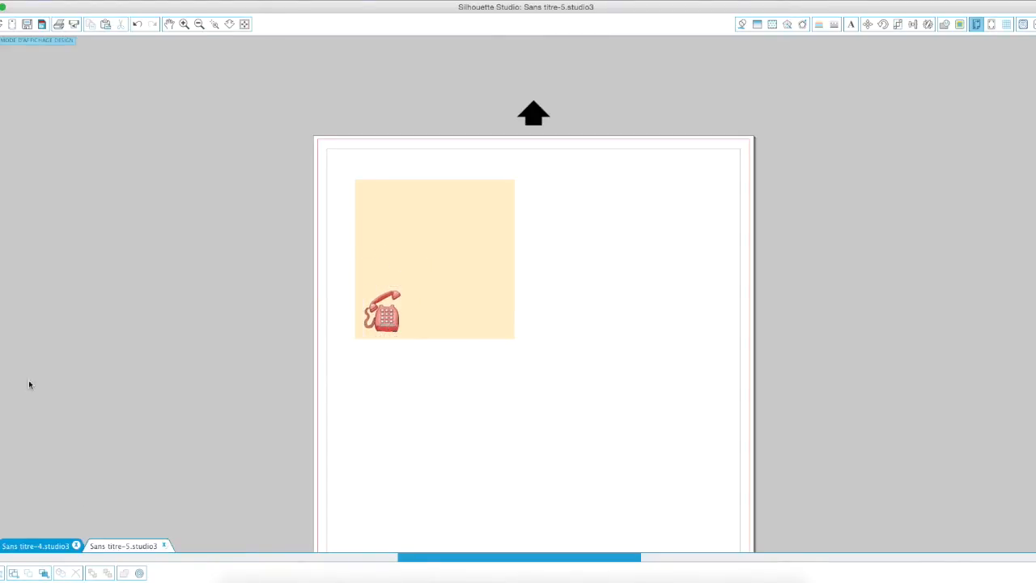
Step: Insert the "note" design from the library's "My favorite things" folder and place it beside the page
{"action": "left_click", "coordinate": [1, 306]}
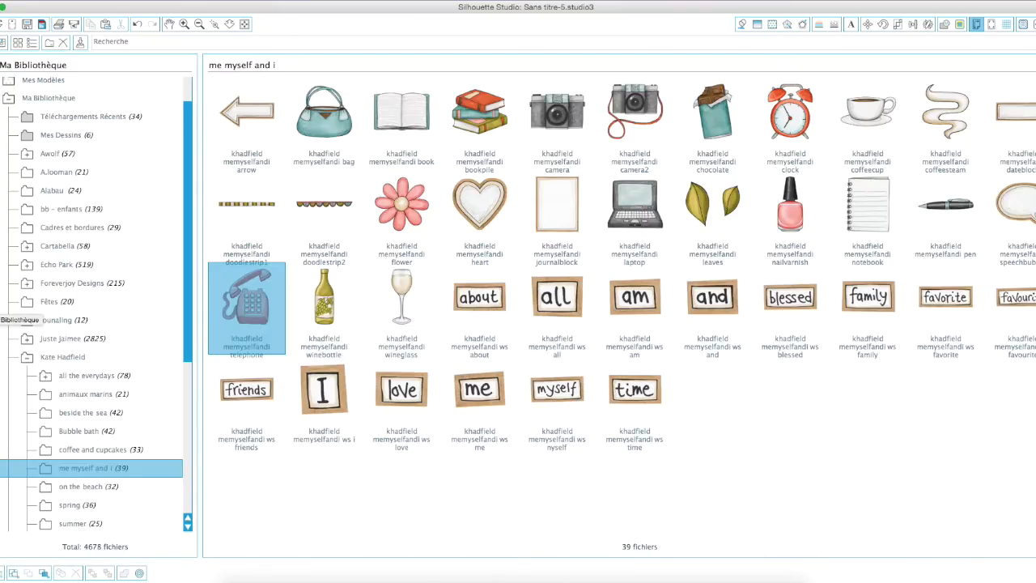
{"action": "left_click", "coordinate": [27, 358]}
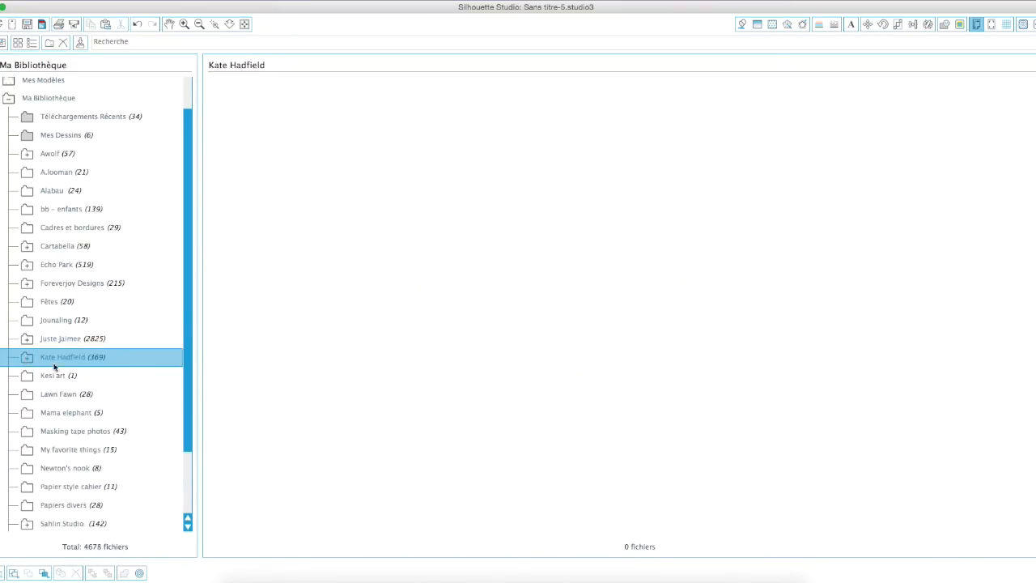
{"action": "left_click", "coordinate": [85, 451]}
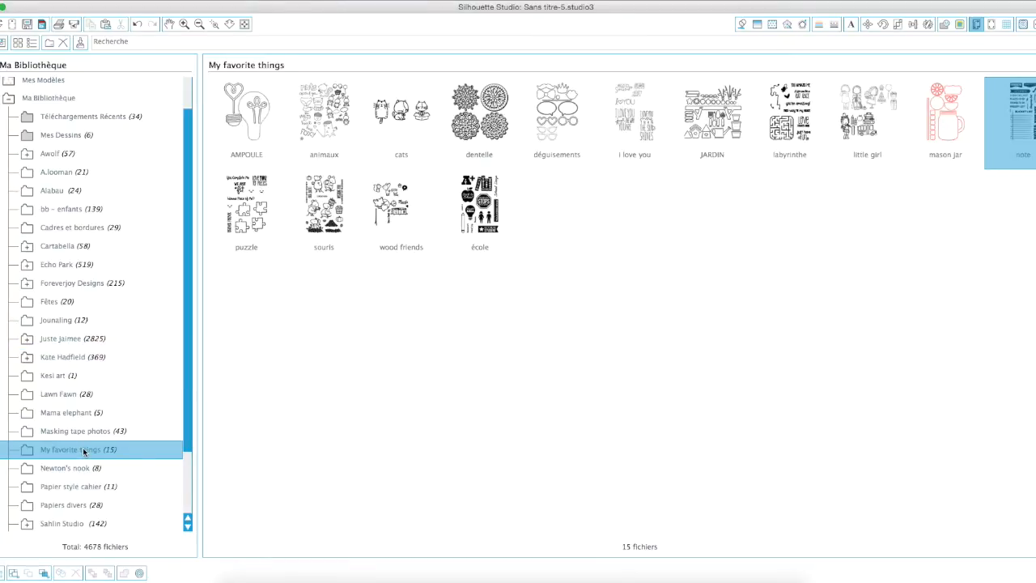
{"action": "left_click", "coordinate": [556, 386]}
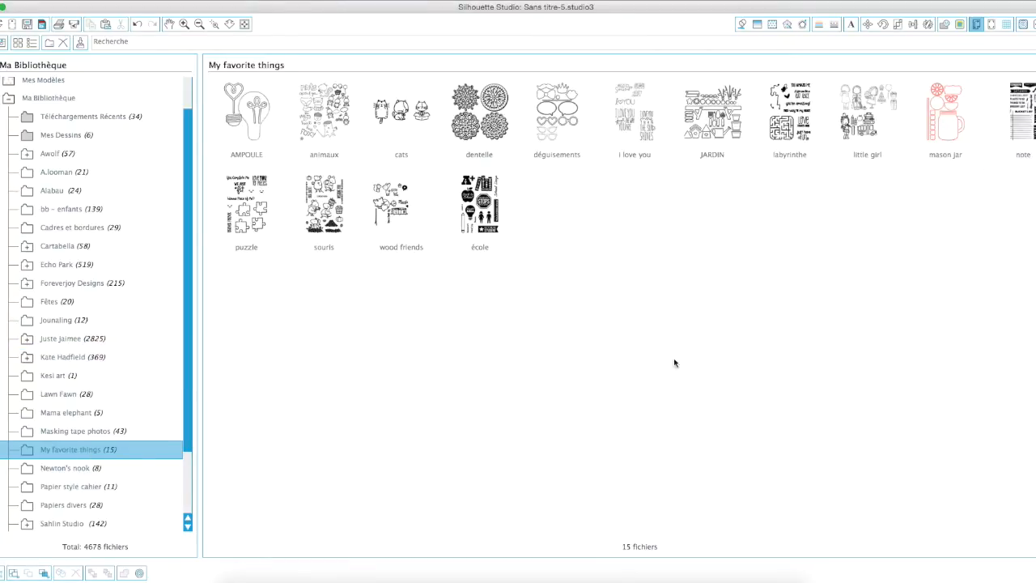
{"action": "double_click", "coordinate": [1014, 130]}
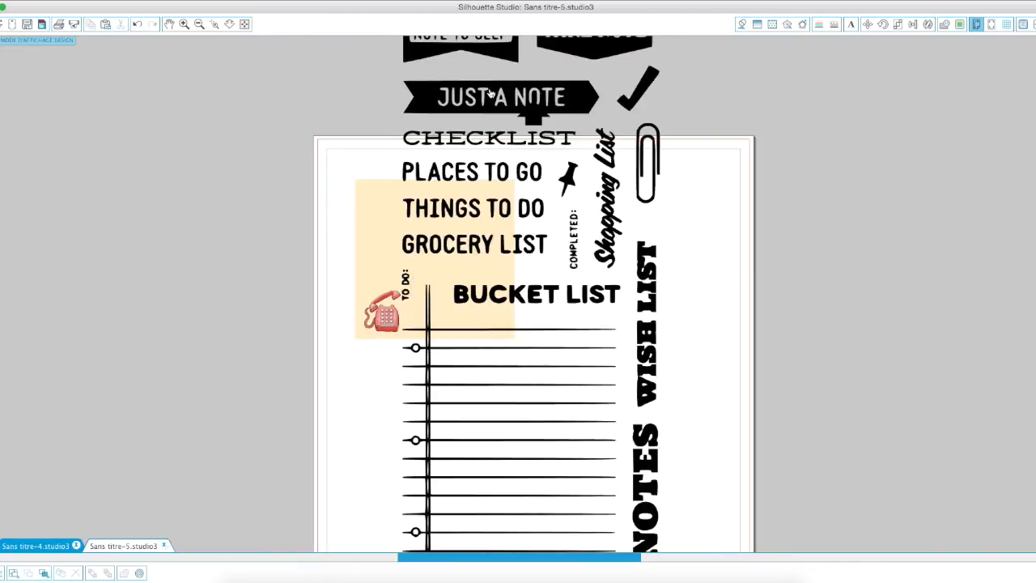
{"action": "left_click_drag", "start_coordinate": [490, 94], "coordinate": [104, 193]}
{"action": "left_click", "coordinate": [243, 67]}
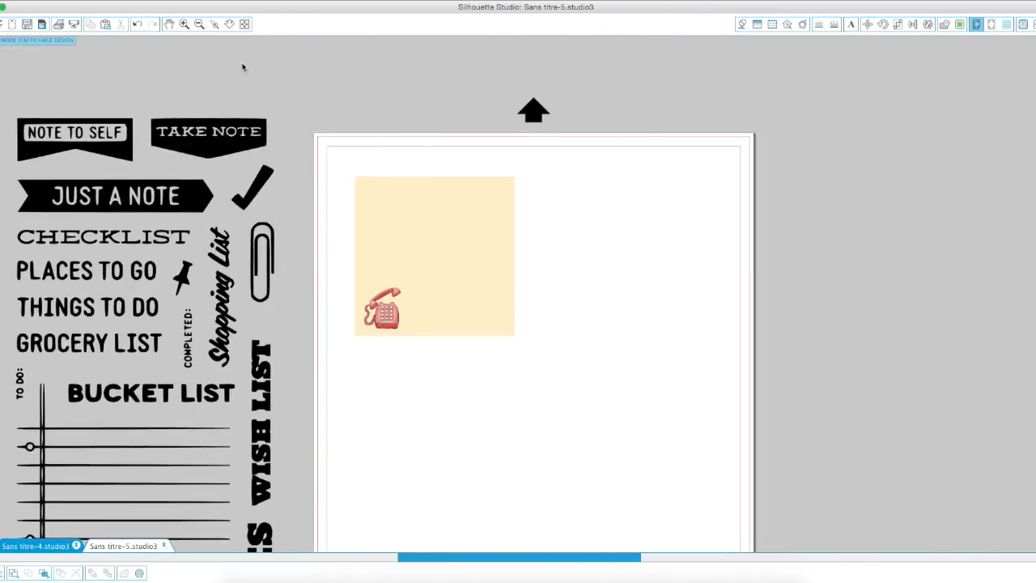
Step: Ungroup the note design and move its TAKE NOTE banner onto the page beside the cream square
{"action": "right_click", "coordinate": [173, 139]}
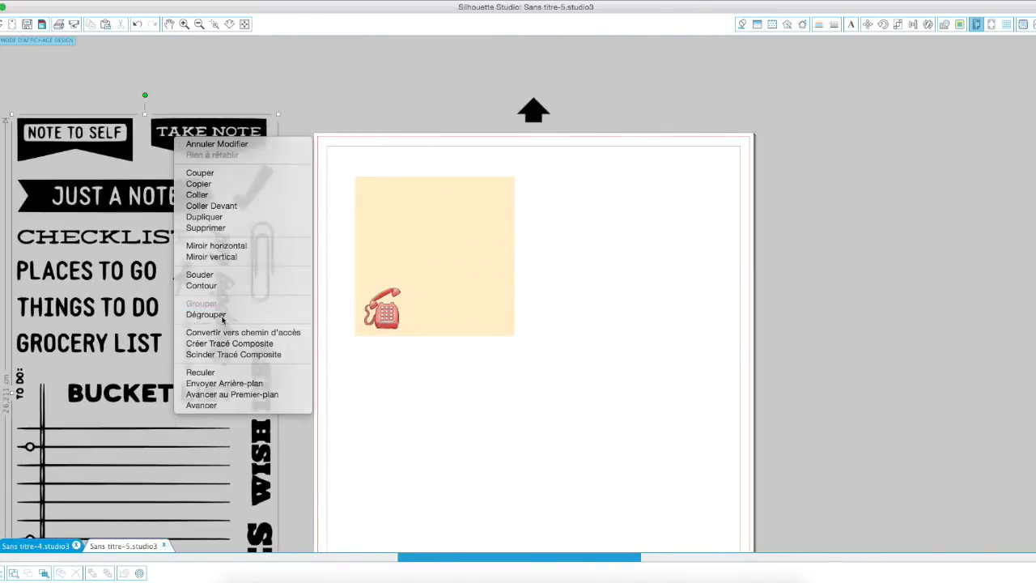
{"action": "left_click", "coordinate": [223, 315]}
{"action": "left_click", "coordinate": [316, 65]}
{"action": "left_click_drag", "start_coordinate": [235, 146], "coordinate": [596, 224]}
Step: Fill the TAKE NOTE banner with the pink sampled from the telephone and place it at the cream square's upper edge
{"action": "left_click", "coordinate": [742, 23]}
{"action": "left_click", "coordinate": [999, 98]}
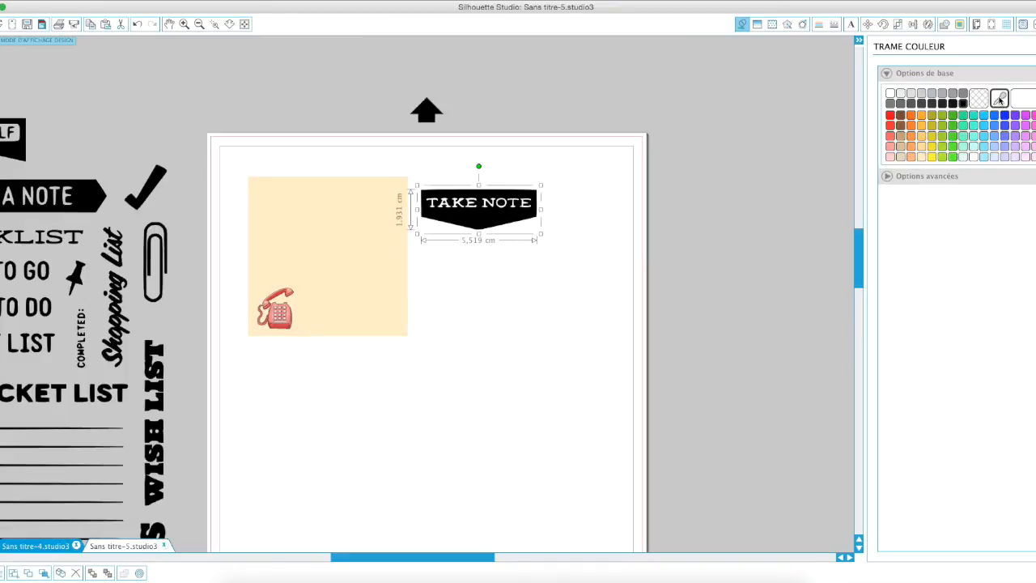
{"action": "left_click", "coordinate": [290, 318]}
{"action": "left_click", "coordinate": [501, 299]}
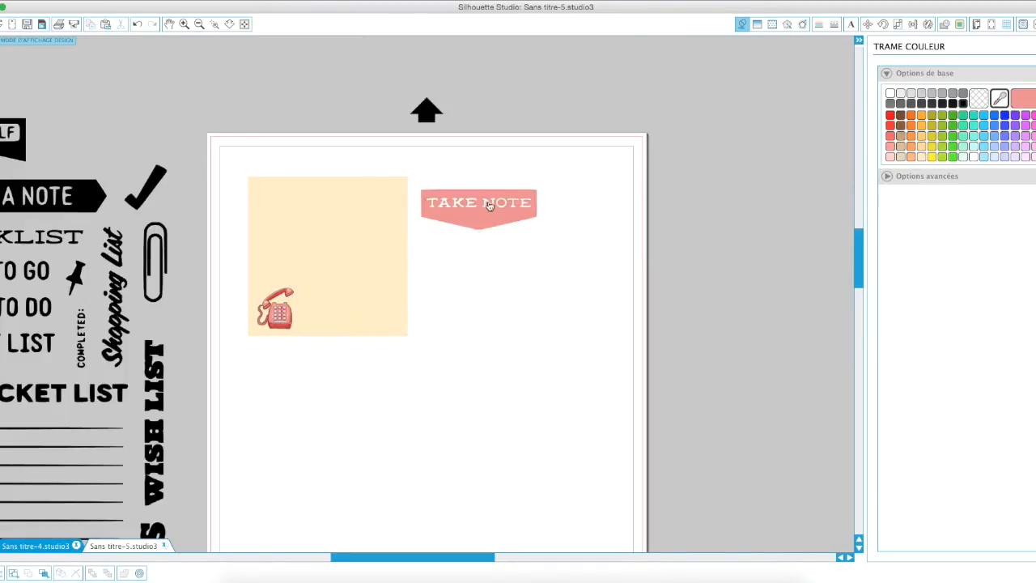
{"action": "left_click_drag", "start_coordinate": [488, 223], "coordinate": [332, 212]}
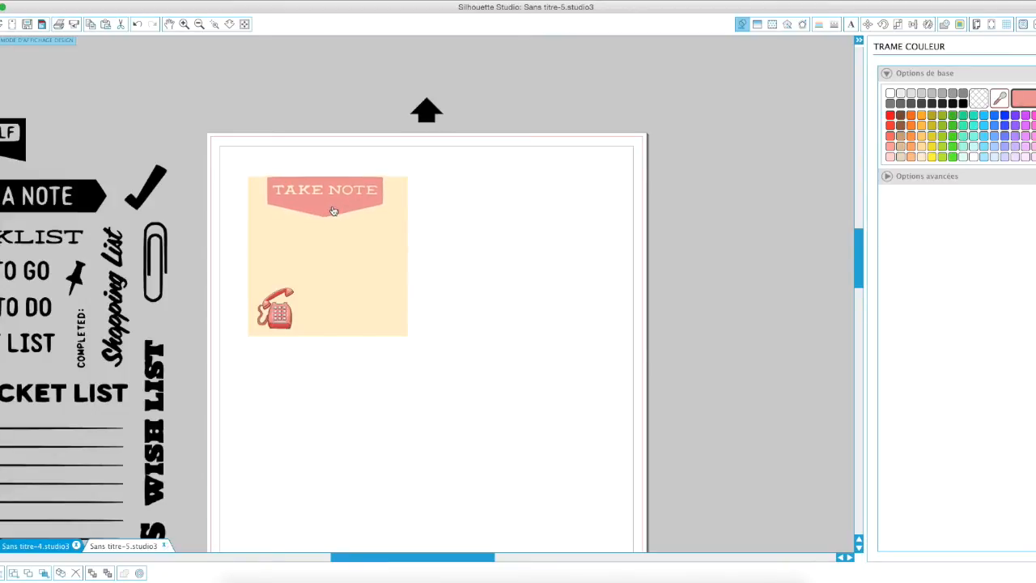
Step: Delete all the remaining pieces of the note design beside the page
{"action": "left_click", "coordinate": [200, 26]}
{"action": "left_click_drag", "start_coordinate": [61, 139], "coordinate": [259, 528]}
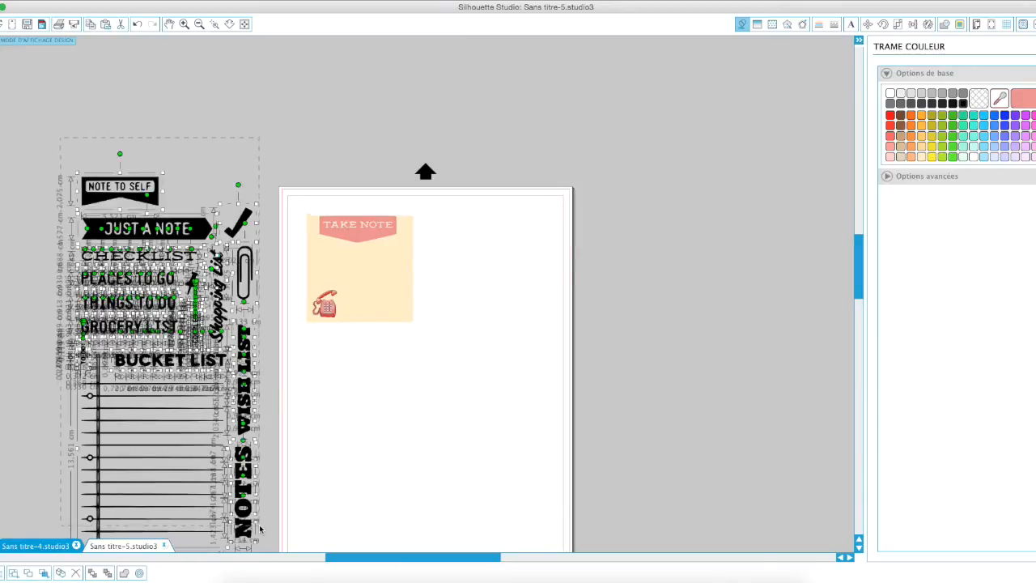
{"action": "key", "text": "Delete"}
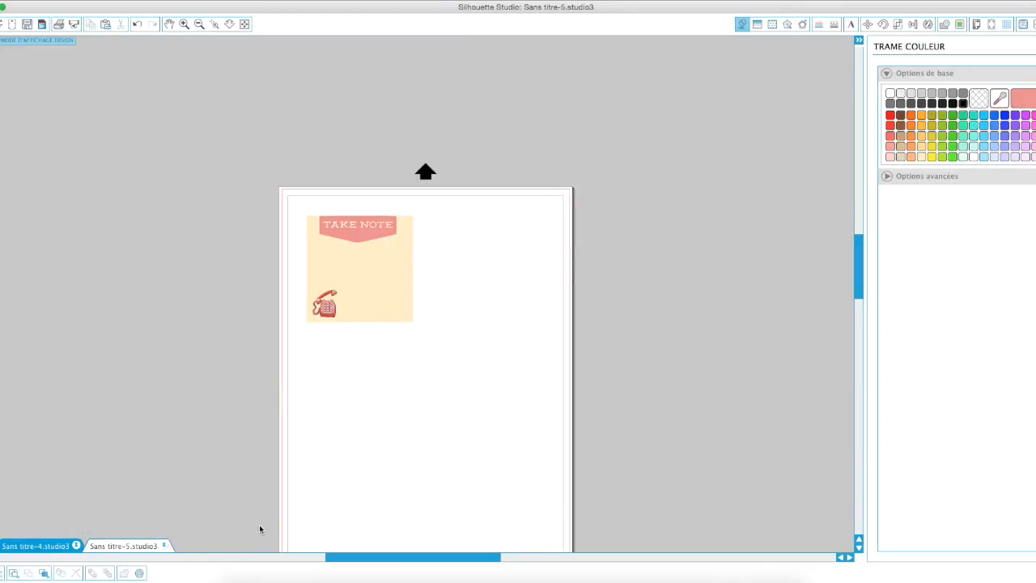
Step: Nudge the TAKE NOTE banner so it is centred and flush with the cream square's upper edge
{"action": "left_click", "coordinate": [185, 26]}
{"action": "left_click", "coordinate": [185, 26]}
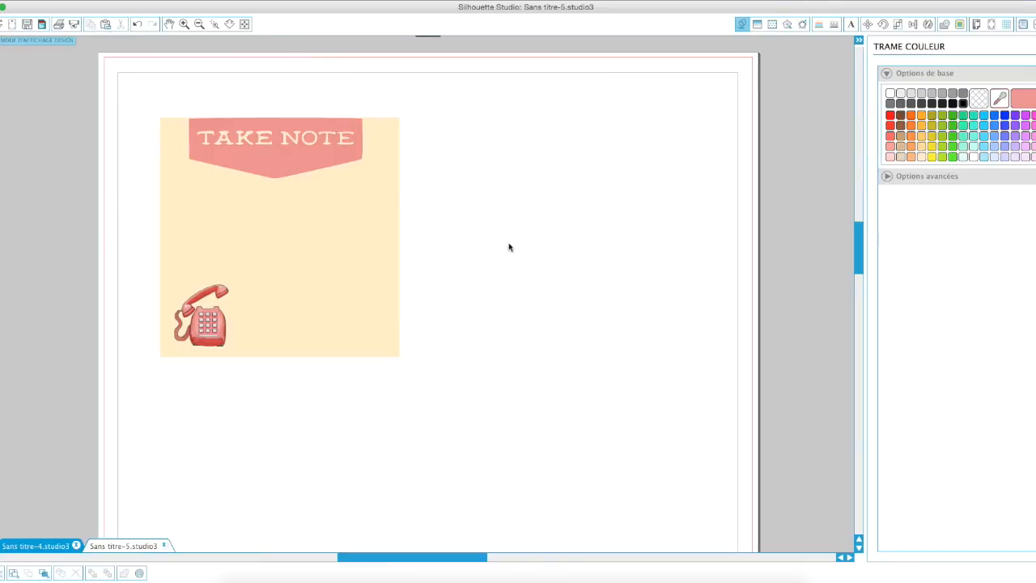
{"action": "left_click_drag", "start_coordinate": [310, 164], "coordinate": [315, 162]}
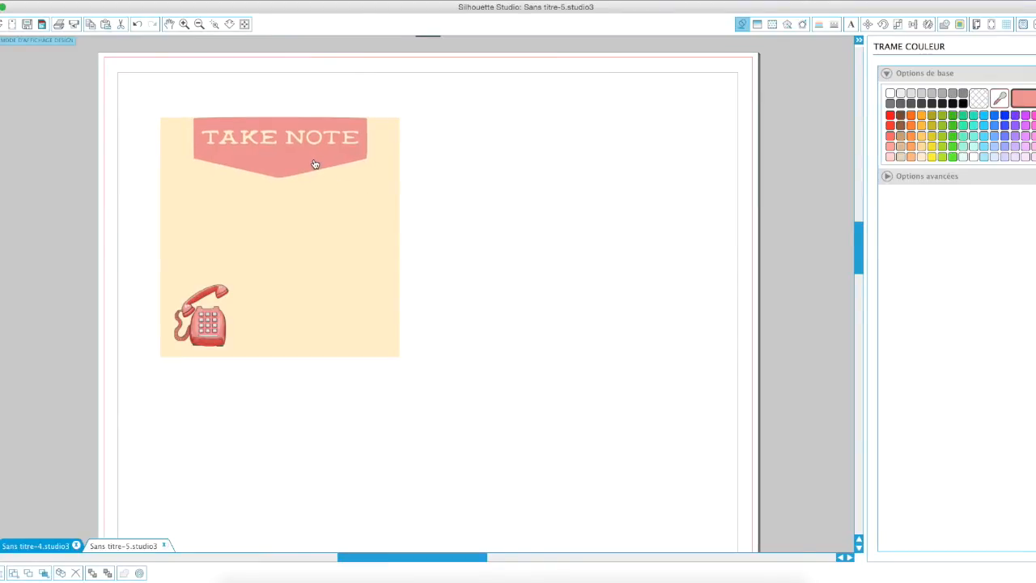
{"action": "left_click", "coordinate": [564, 222]}
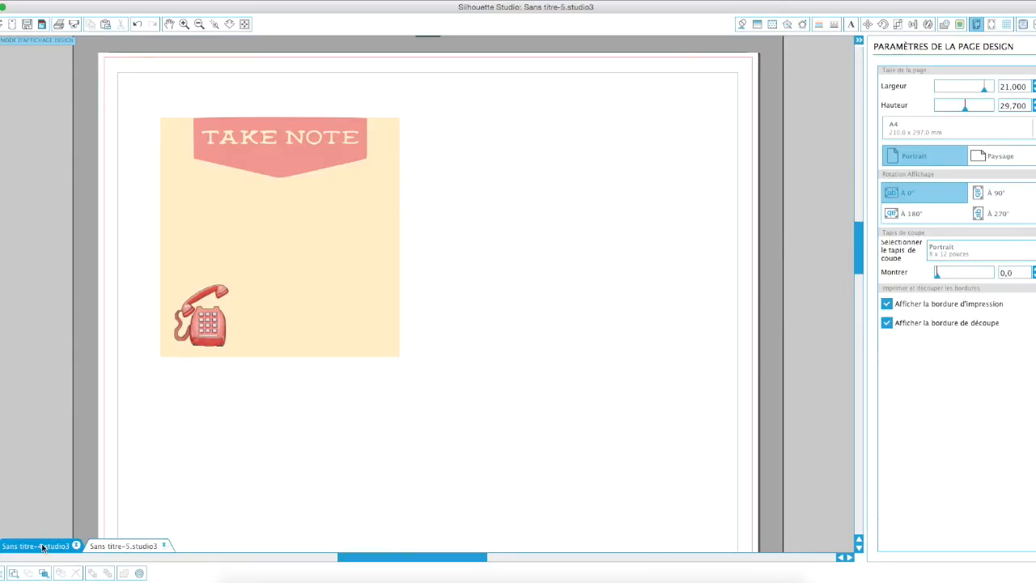
Step: Switch to the Sans titre-4 document and view its page of six decorated sticky notes
{"action": "left_click", "coordinate": [42, 547]}
{"action": "key", "text": "Delete"}
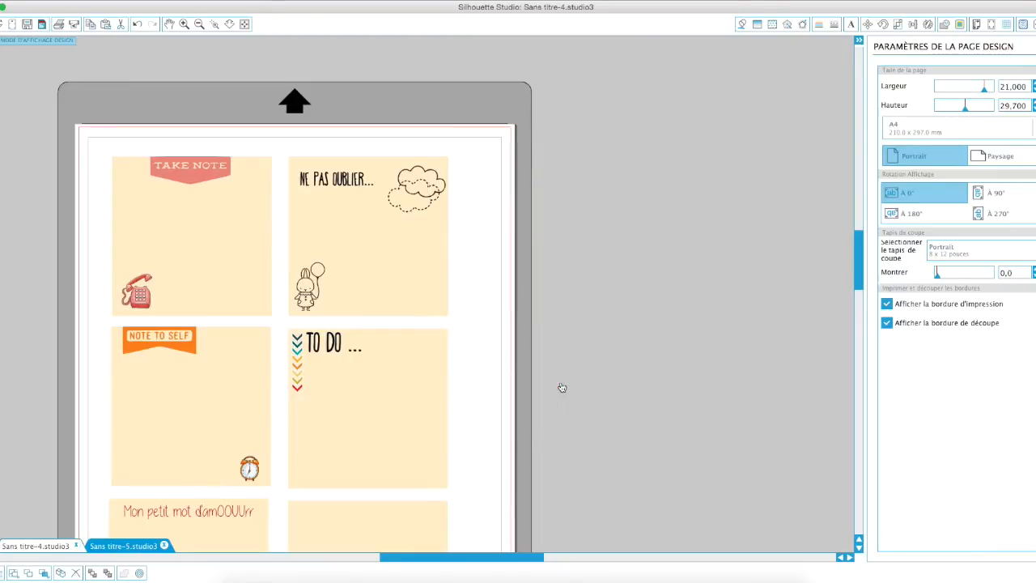
{"action": "left_click", "coordinate": [200, 24]}
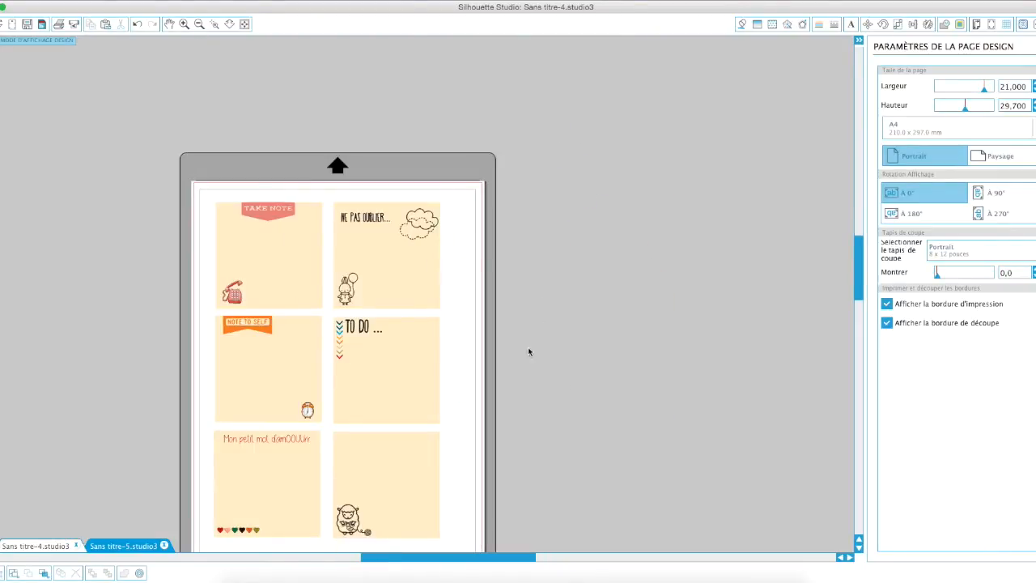
{"action": "scroll", "coordinate": [458, 434], "scroll_direction": "down", "scroll_amount": 2}
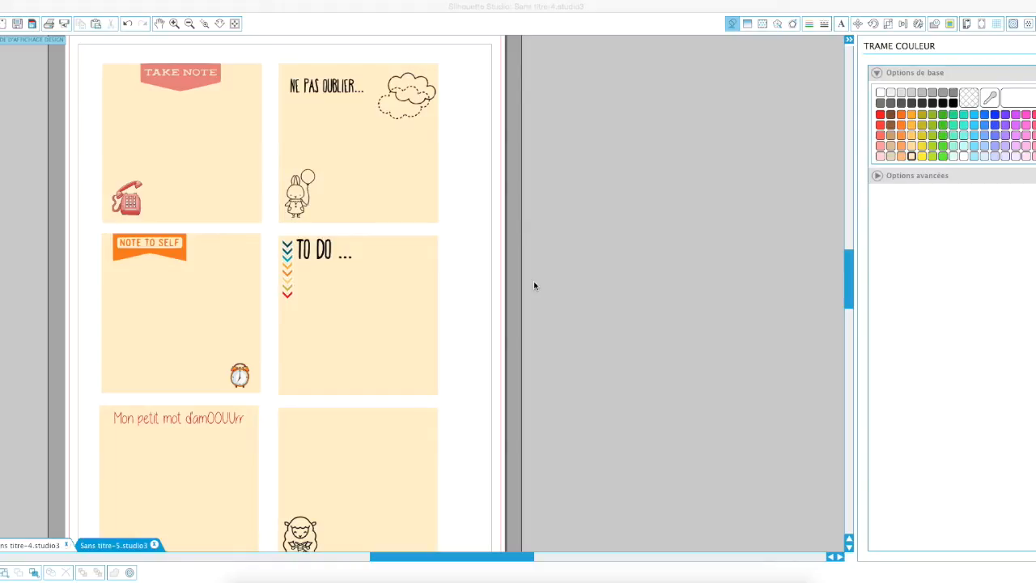
Step: Recolour the backgrounds of the TAKE NOTE and NE PAS OUBLIER squares to the lightest grey
{"action": "left_click", "coordinate": [217, 177]}
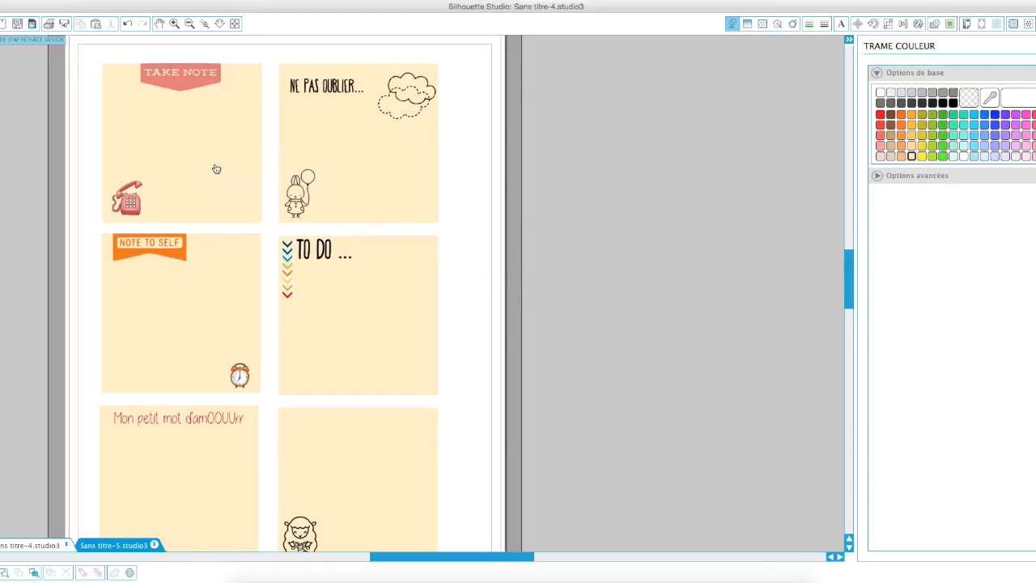
{"action": "left_click", "coordinate": [199, 166]}
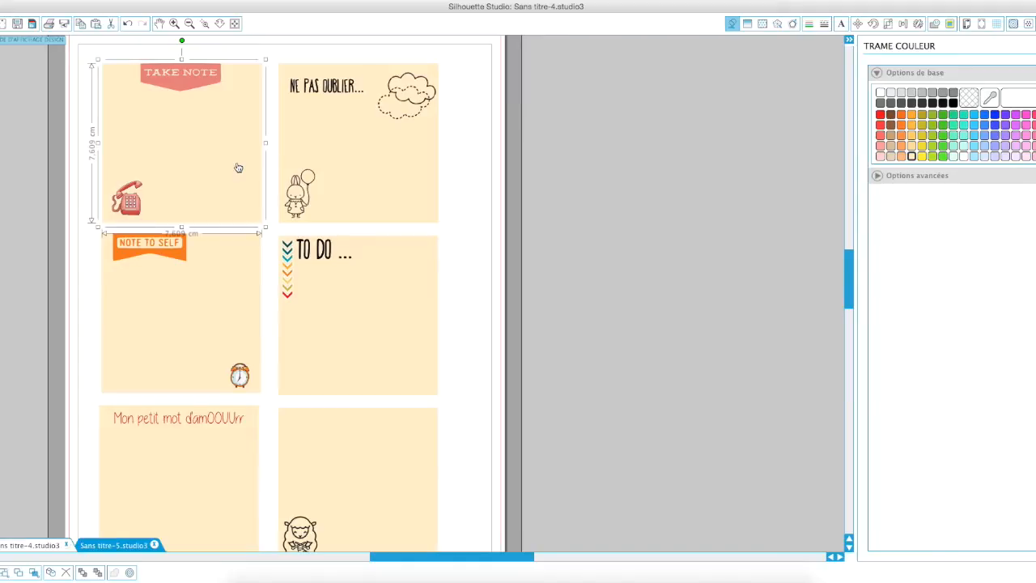
{"action": "left_click", "coordinate": [889, 94]}
{"action": "left_click", "coordinate": [353, 146]}
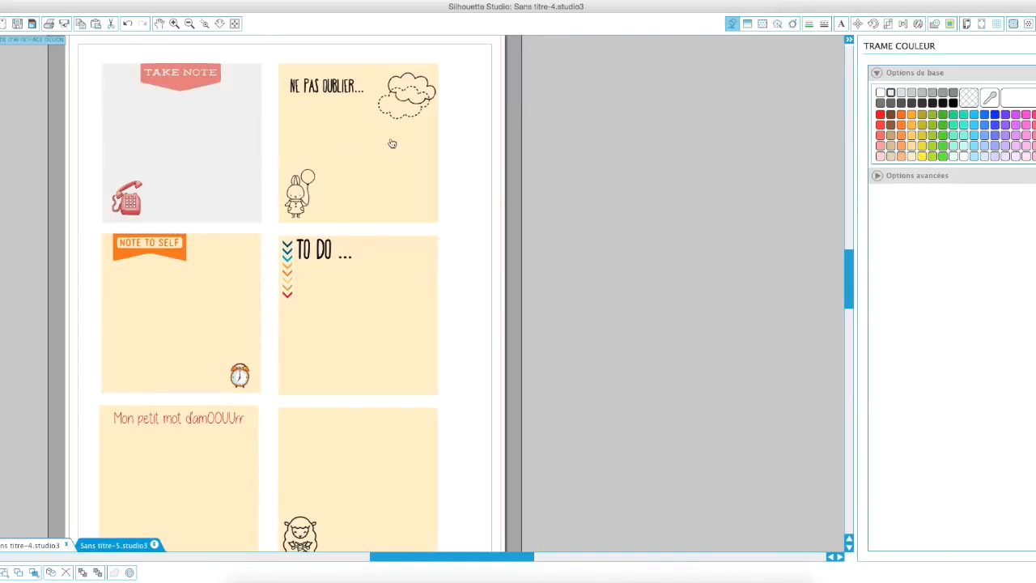
{"action": "left_click", "coordinate": [890, 94]}
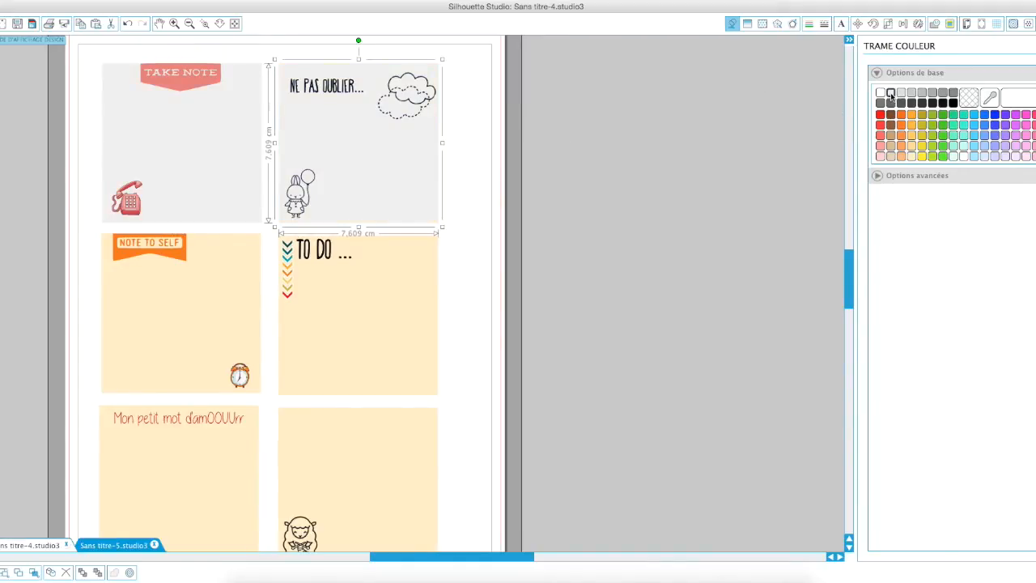
Step: Fill the NOTE TO SELF and TO DO squares with the same lightest grey
{"action": "left_click", "coordinate": [222, 310]}
{"action": "left_click", "coordinate": [892, 93]}
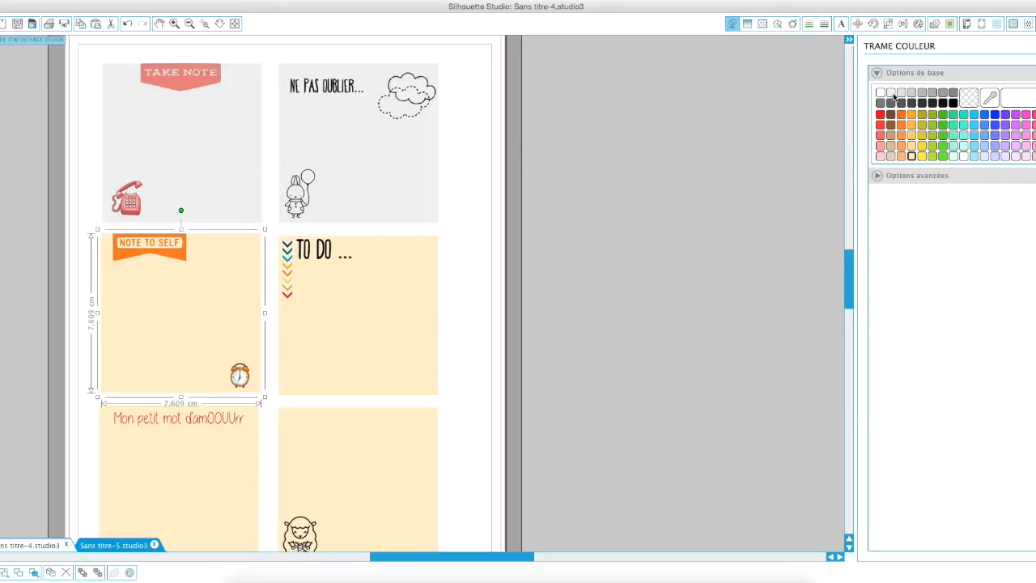
{"action": "left_click", "coordinate": [365, 364]}
{"action": "left_click", "coordinate": [891, 94]}
Step: Fill the sheep square and the "Mon petit mot d'amOOUUrr" square with the lightest grey and clear the selection
{"action": "left_click", "coordinate": [384, 458]}
{"action": "left_click", "coordinate": [384, 458]}
{"action": "left_click", "coordinate": [891, 93]}
{"action": "left_click", "coordinate": [222, 451]}
{"action": "left_click", "coordinate": [892, 93]}
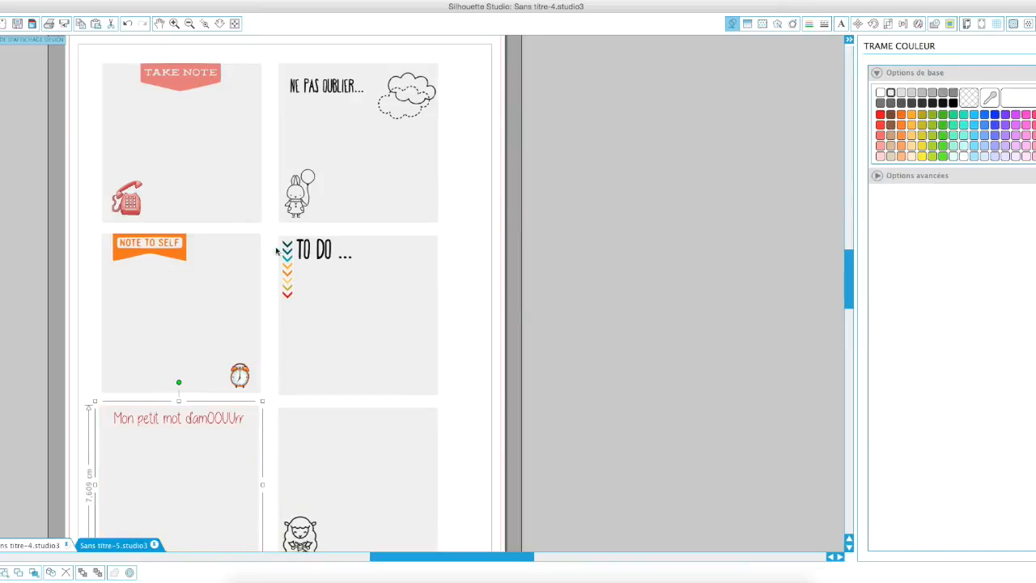
{"action": "left_click", "coordinate": [483, 274]}
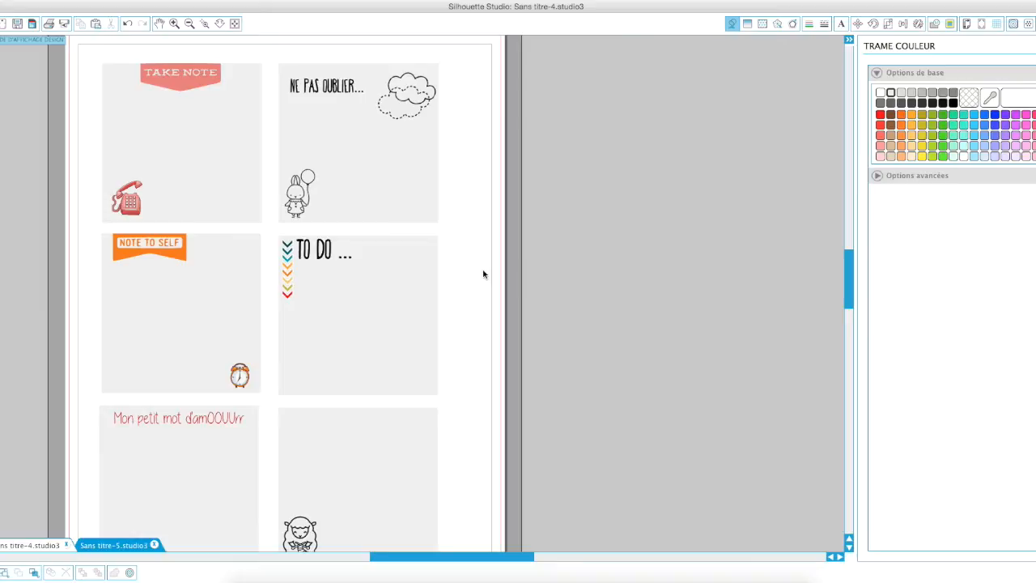